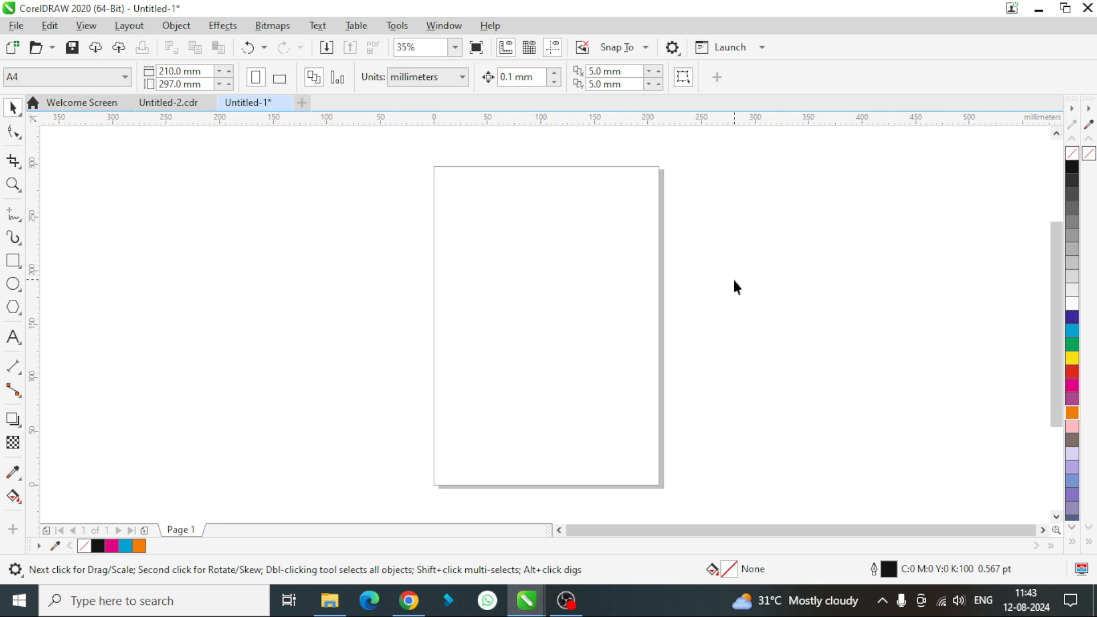
Import the download.jpeg photo from the Pictures library at about 111 × 175 mm, and delete it again
left_click(16, 26)
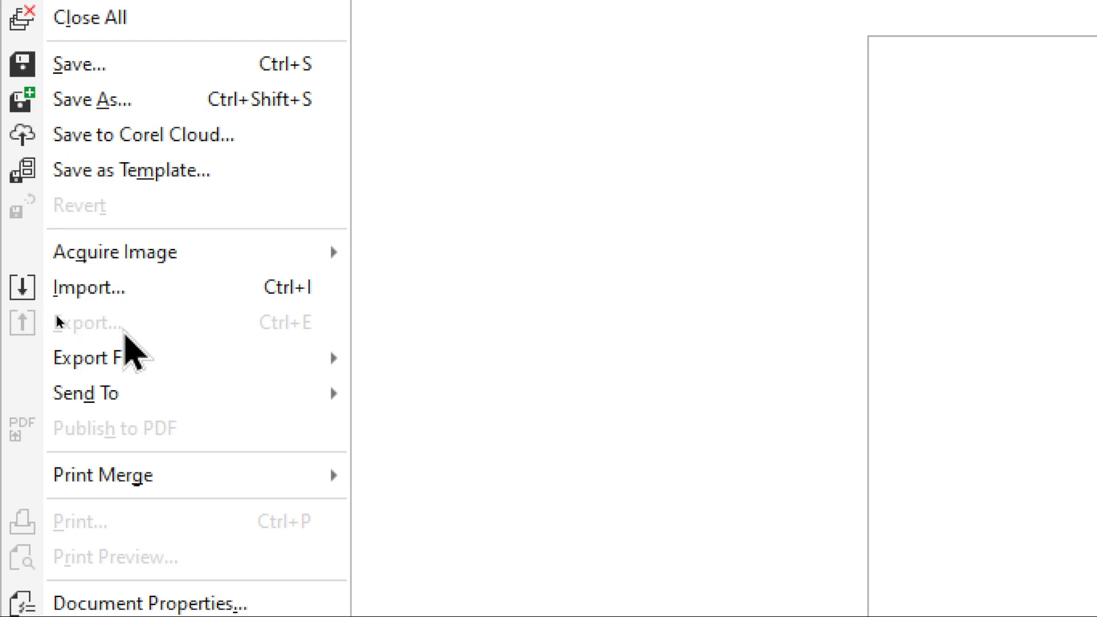
mouse_move(128, 356)
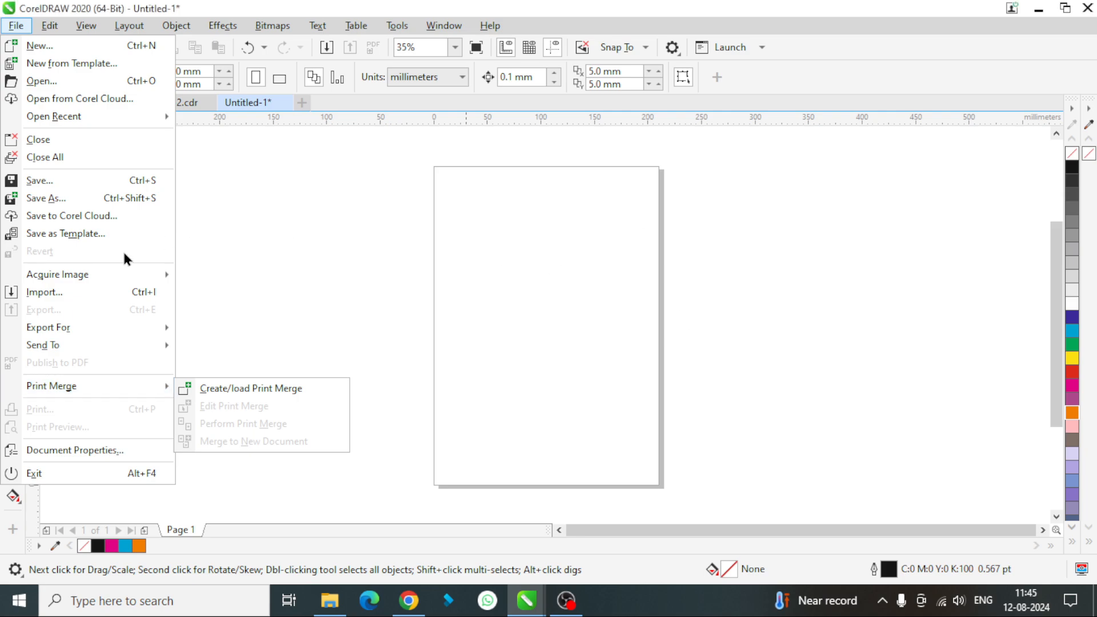
mouse_move(41, 320)
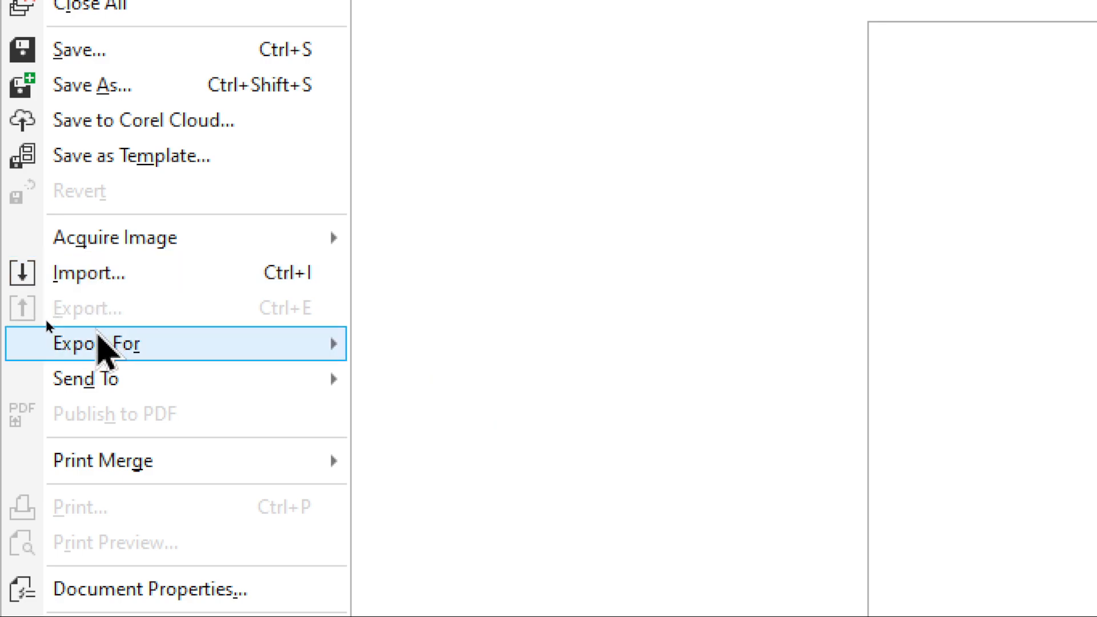
mouse_move(98, 337)
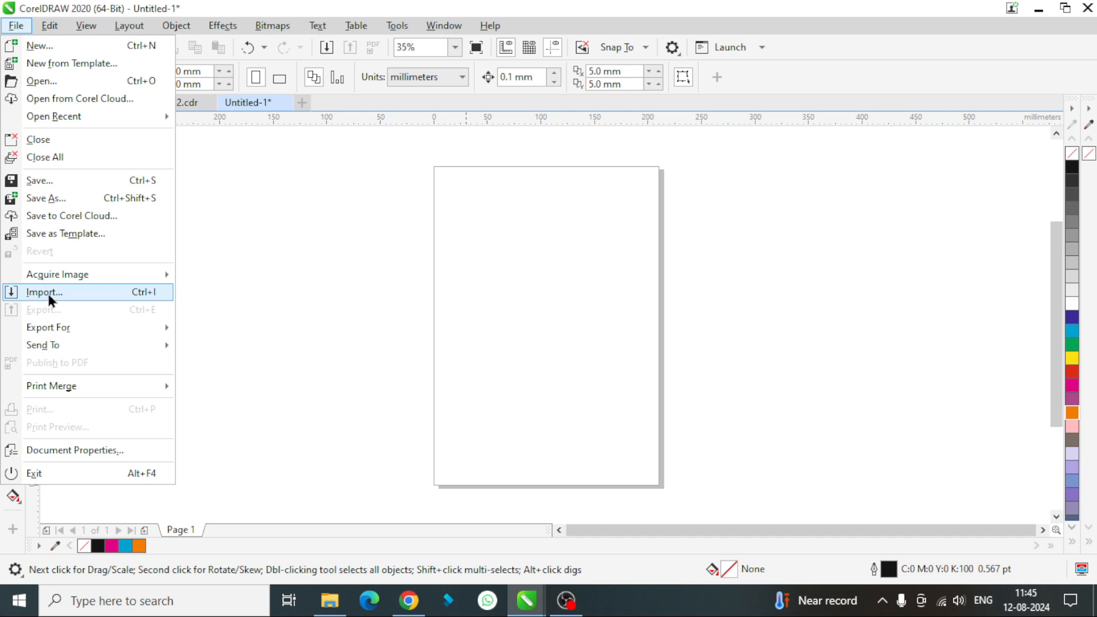
left_click(47, 290)
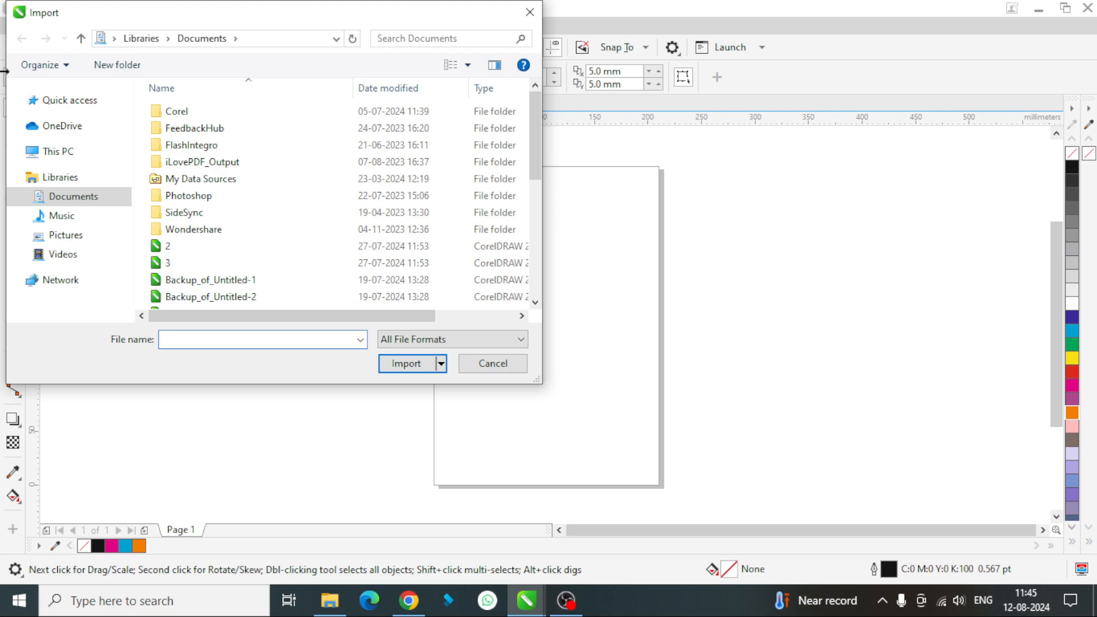
left_click(66, 236)
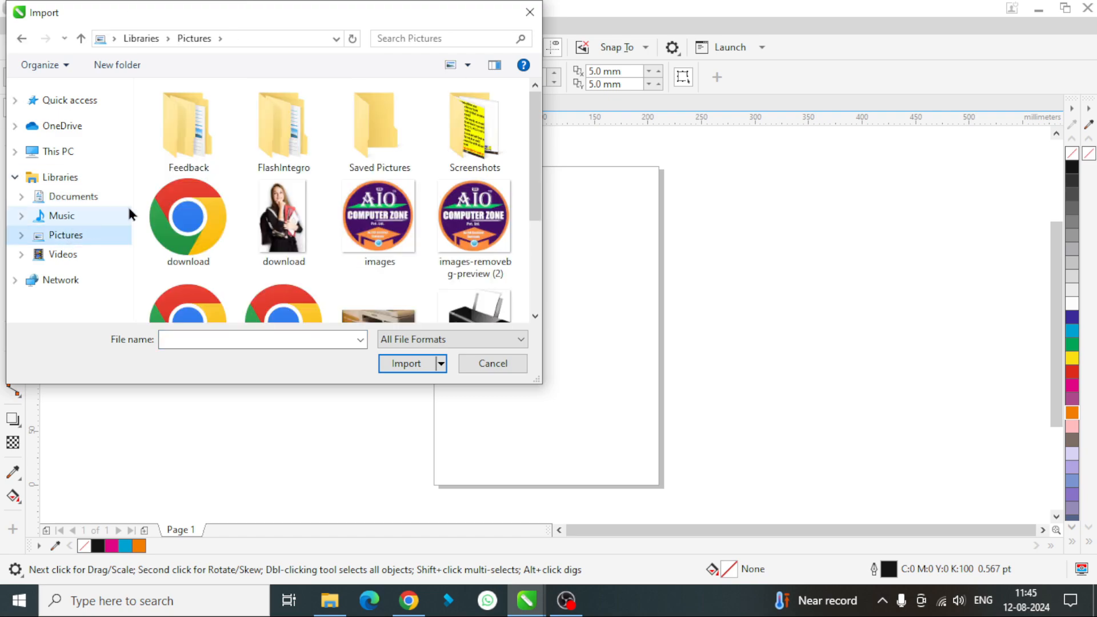
double_click(273, 217)
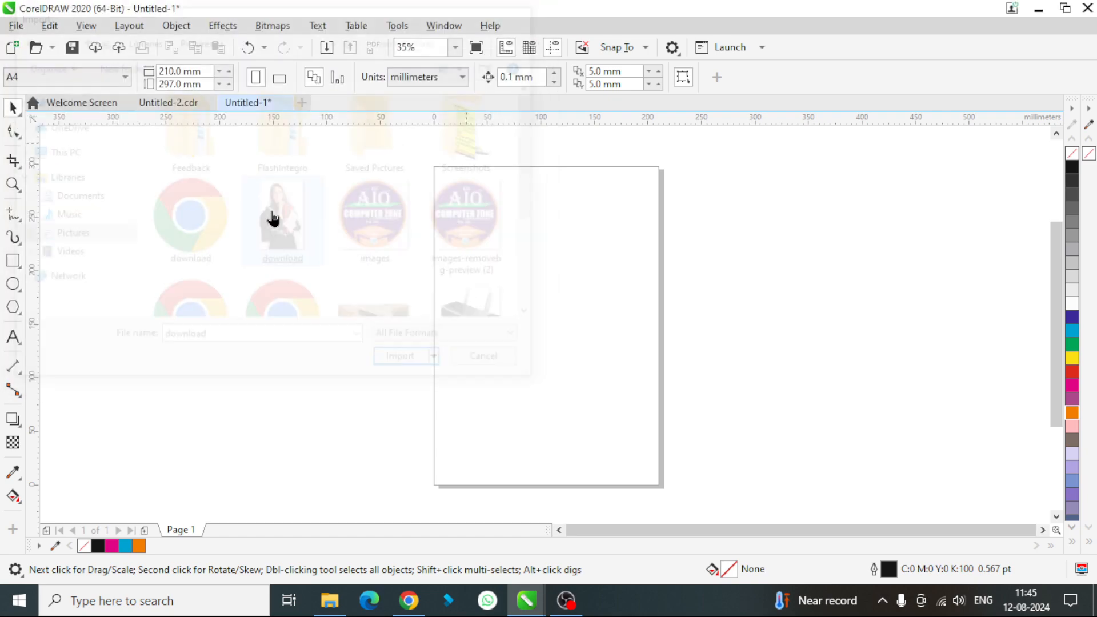
left_click_drag(152, 172, 503, 367)
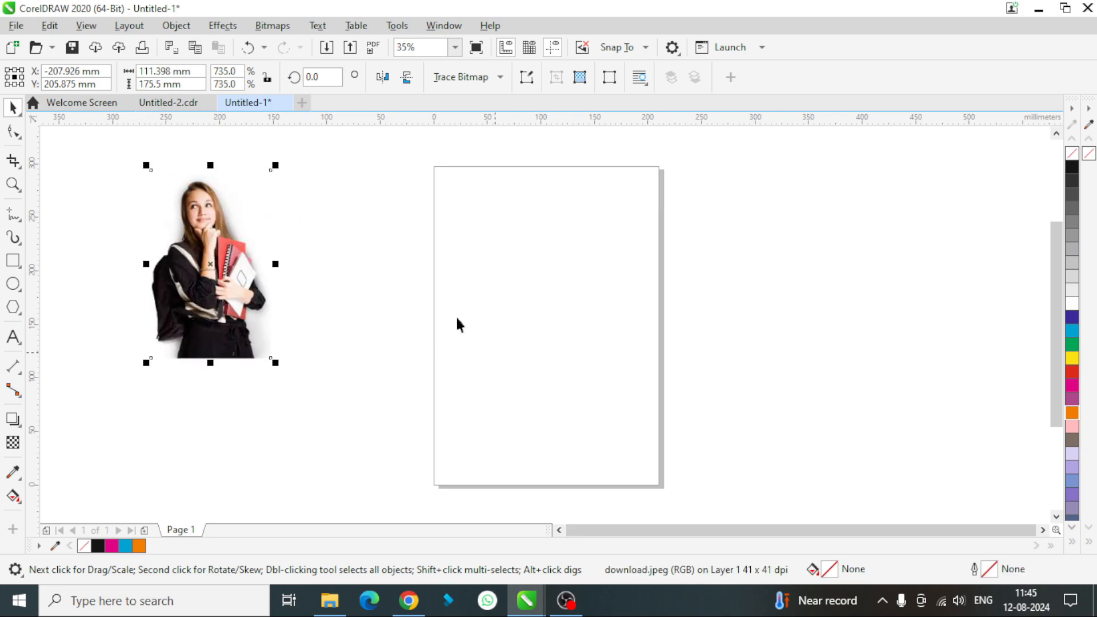
left_click_drag(201, 248, 545, 284)
key("Delete")
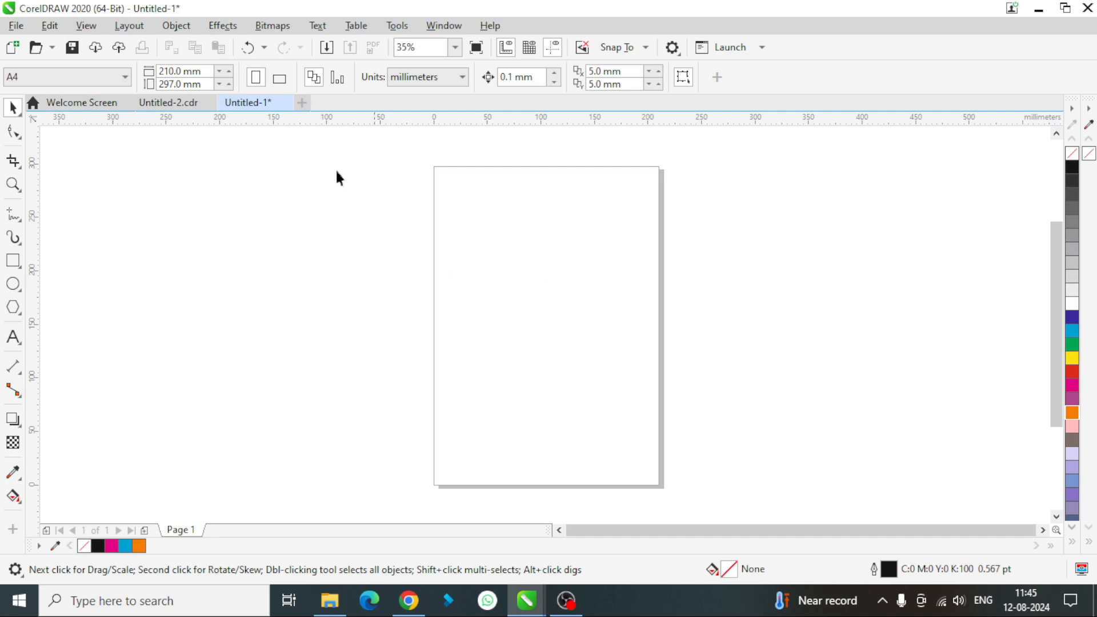
Import the download.jpeg photo from the Pictures library and place it beside the page at its default size
left_click(16, 25)
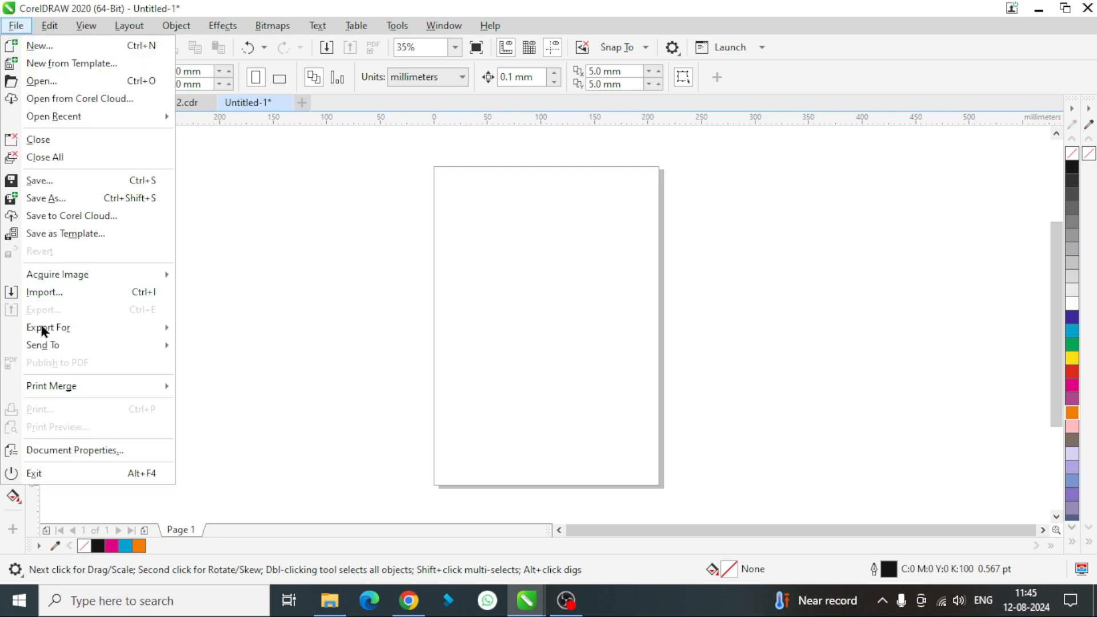
left_click(48, 295)
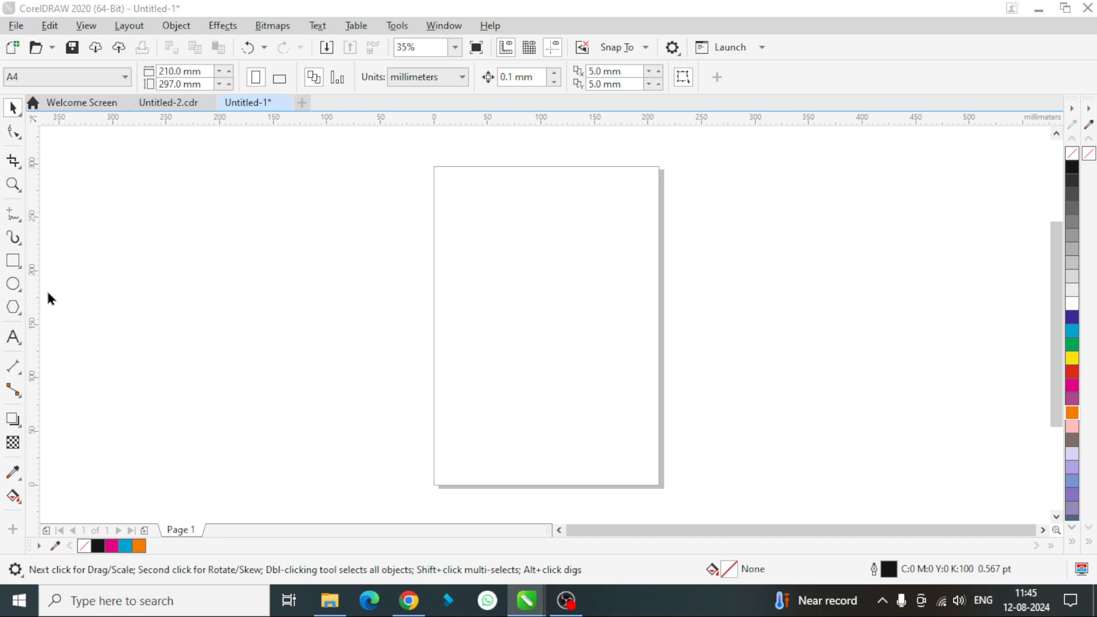
left_click(57, 235)
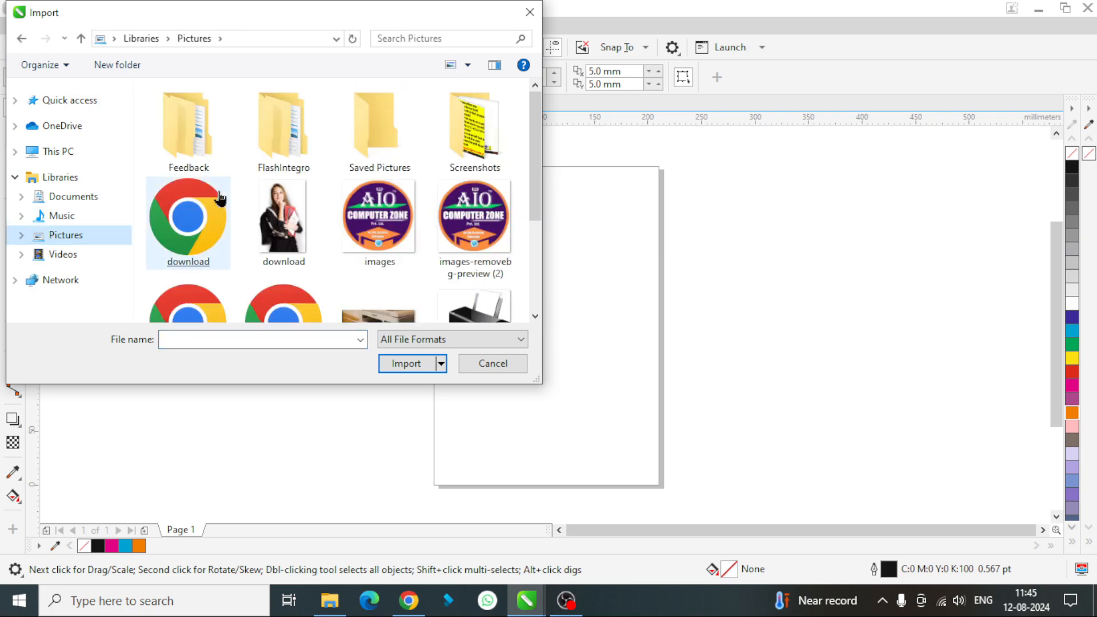
double_click(283, 217)
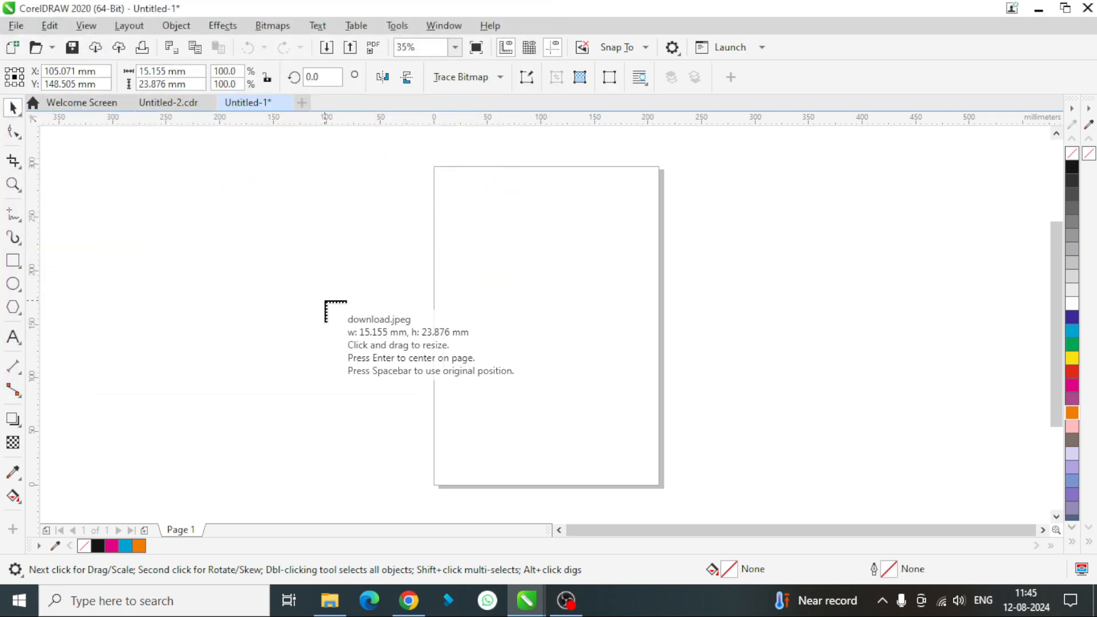
left_click(264, 238)
Enlarge the imported photo to about 118 × 186 mm and position it around the middle of the page
left_click_drag(287, 231, 413, 150)
left_click_drag(285, 206, 497, 286)
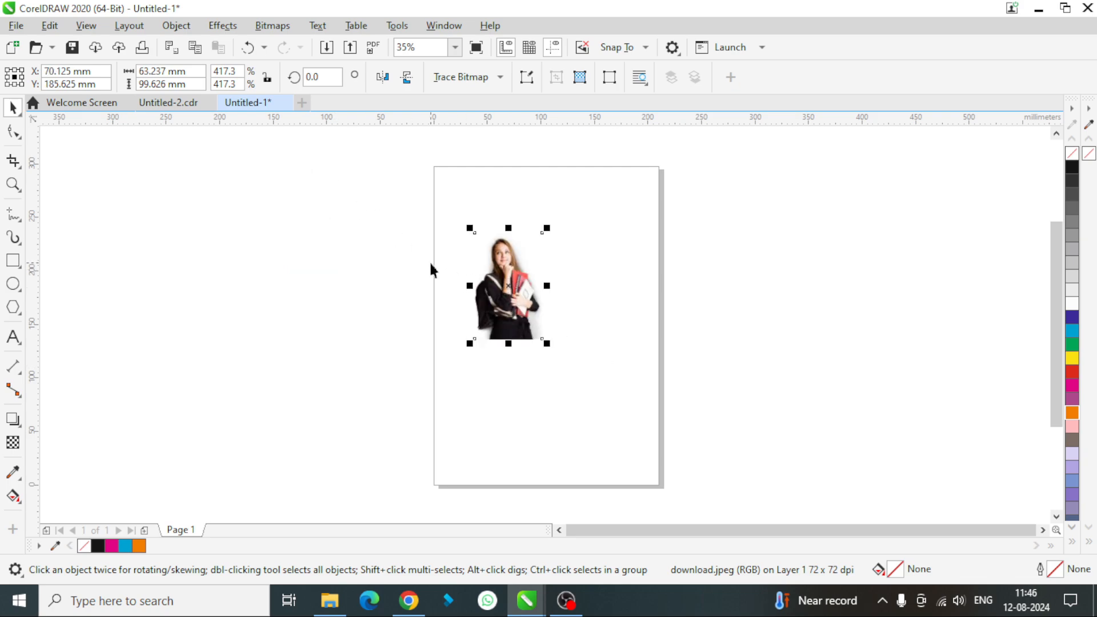
left_click_drag(538, 314, 571, 346)
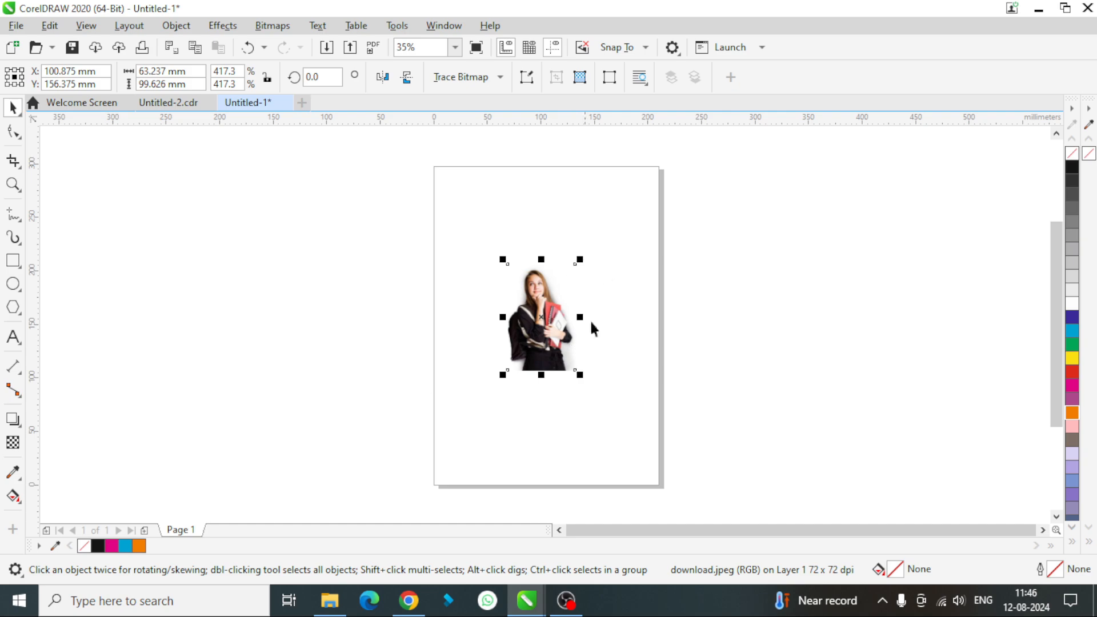
left_click_drag(580, 257, 637, 170)
left_click_drag(565, 305, 543, 347)
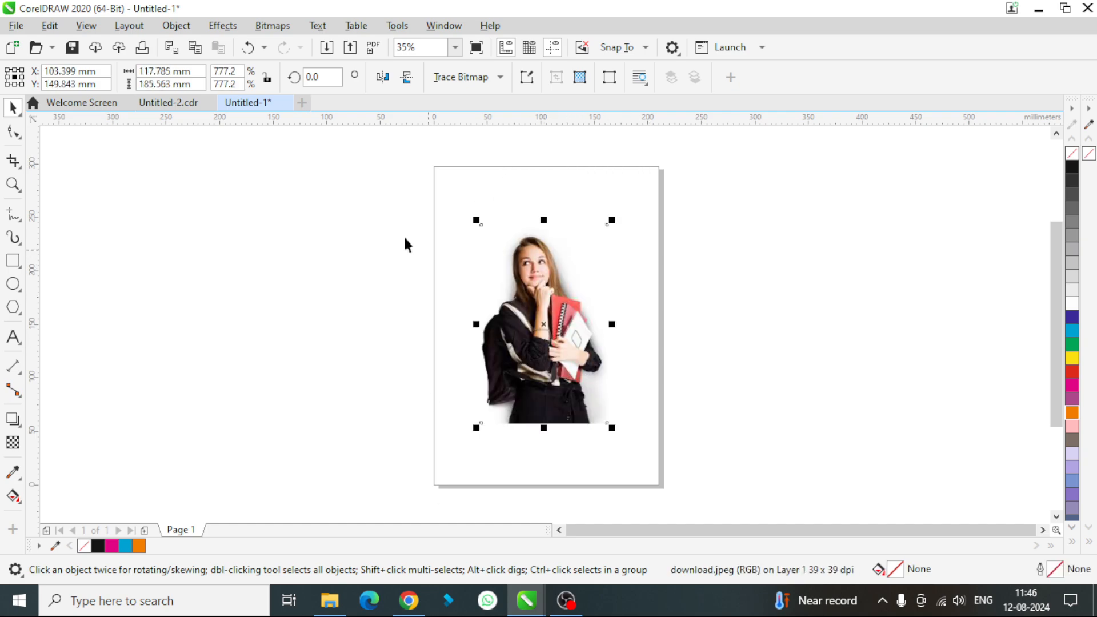
left_click(16, 25)
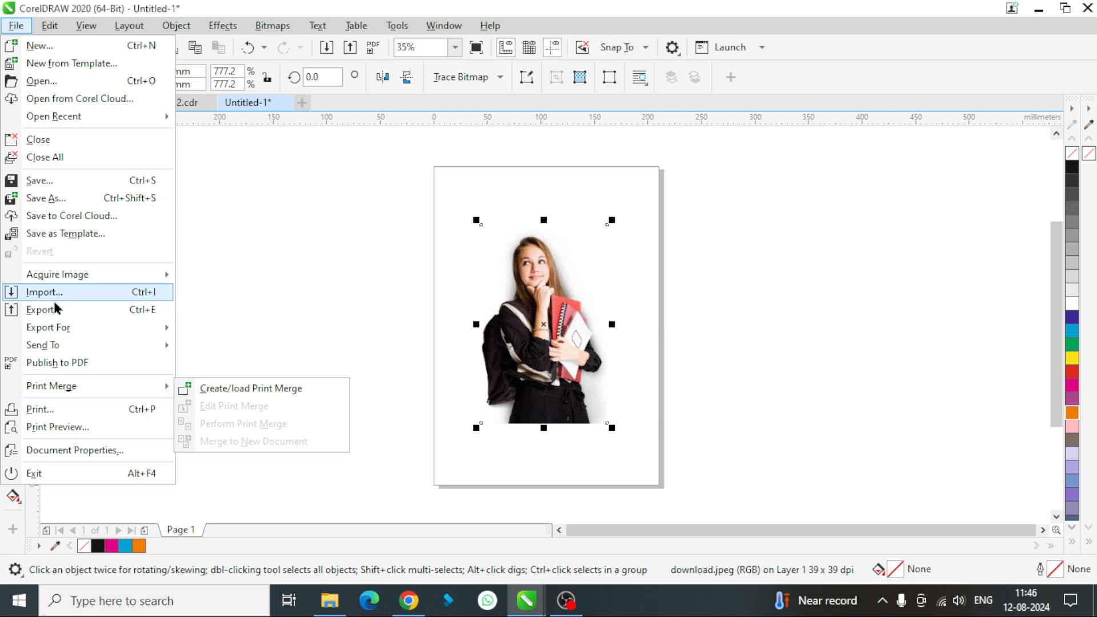
left_click(780, 301)
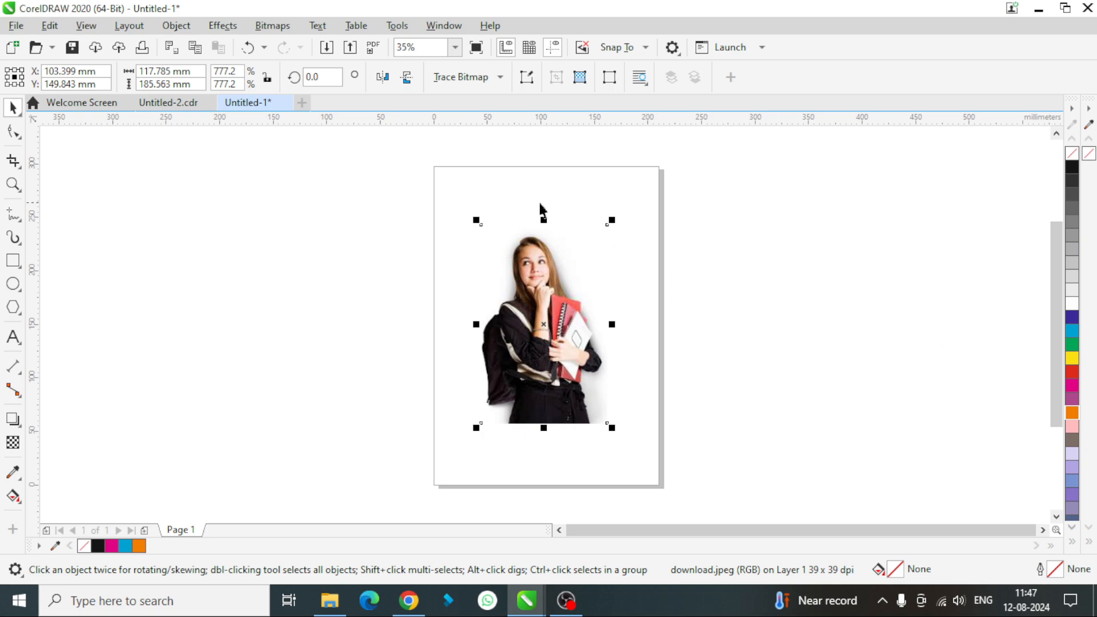
Create a page-sized rectangle frame behind the photo and fill it with red
left_click(303, 238)
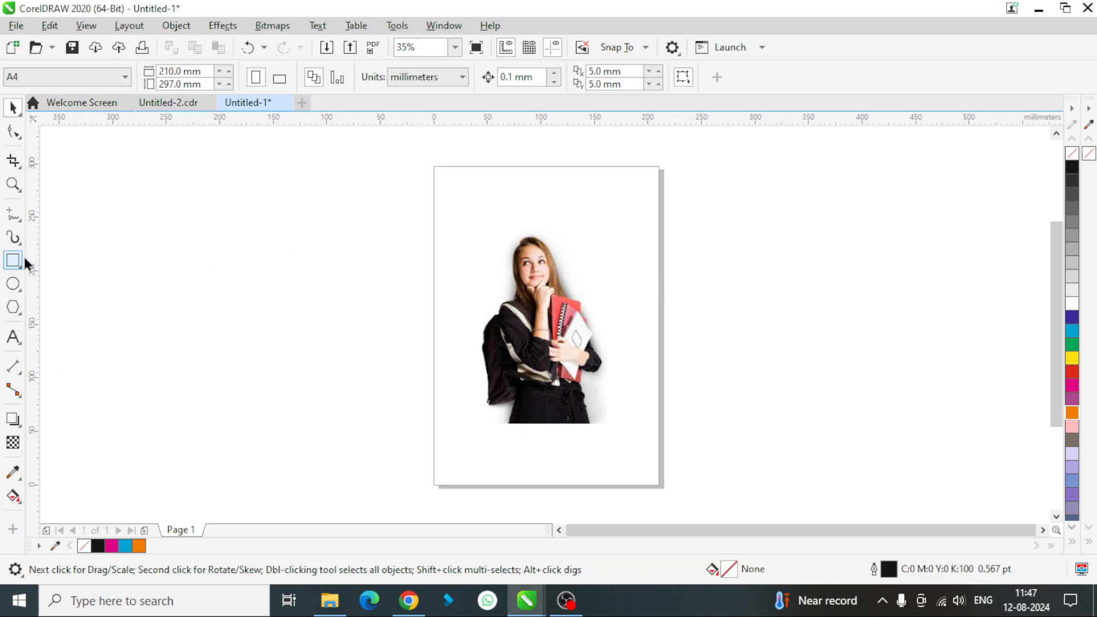
double_click(12, 261)
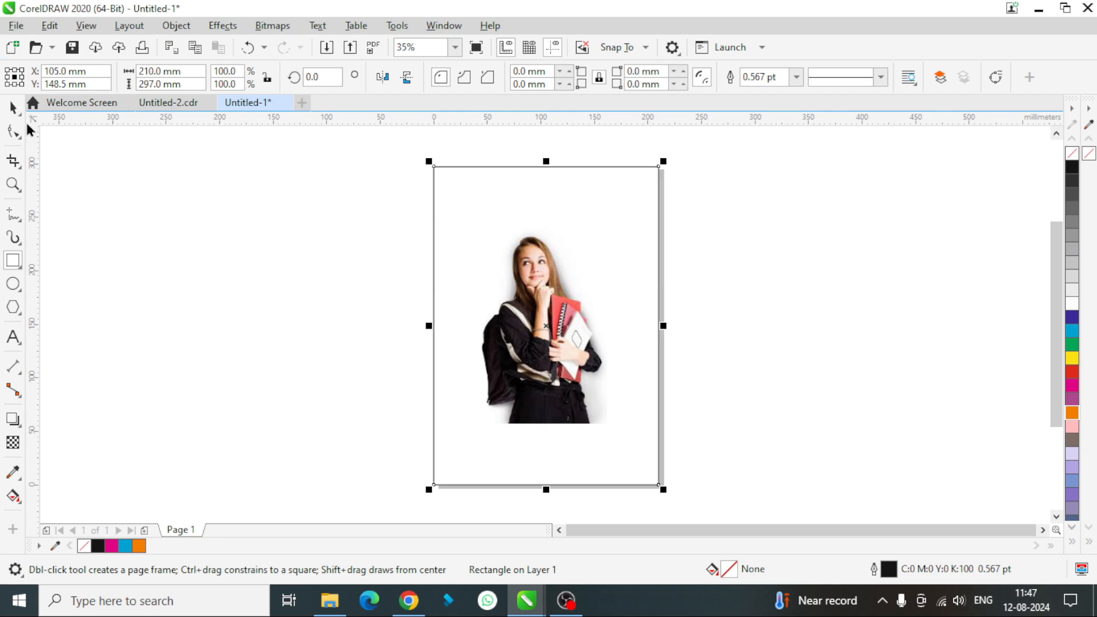
left_click(12, 107)
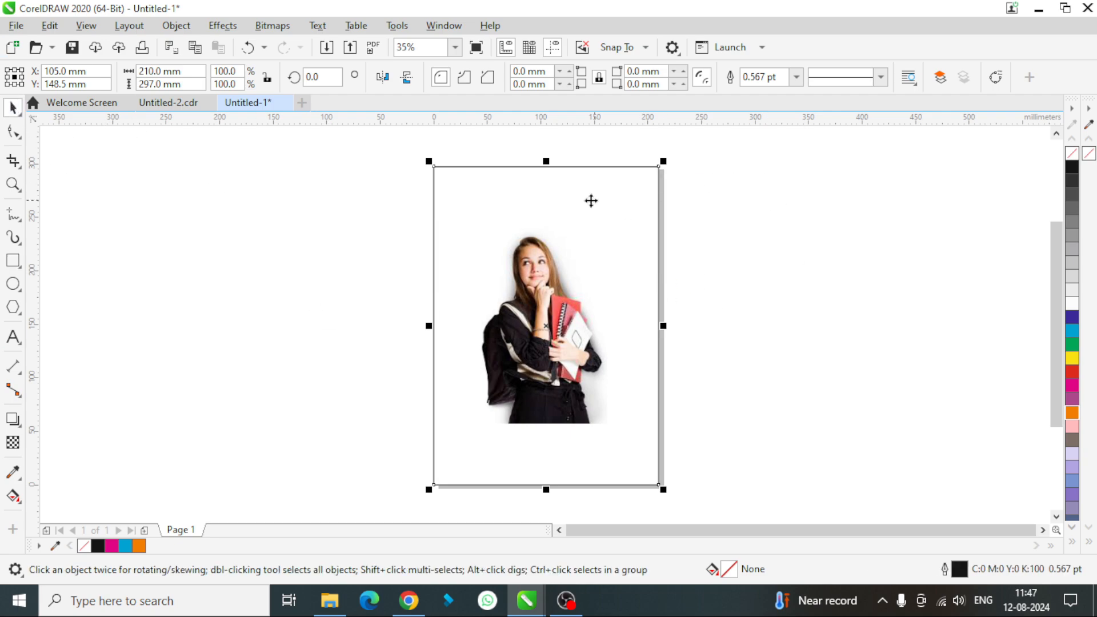
left_click(1073, 371)
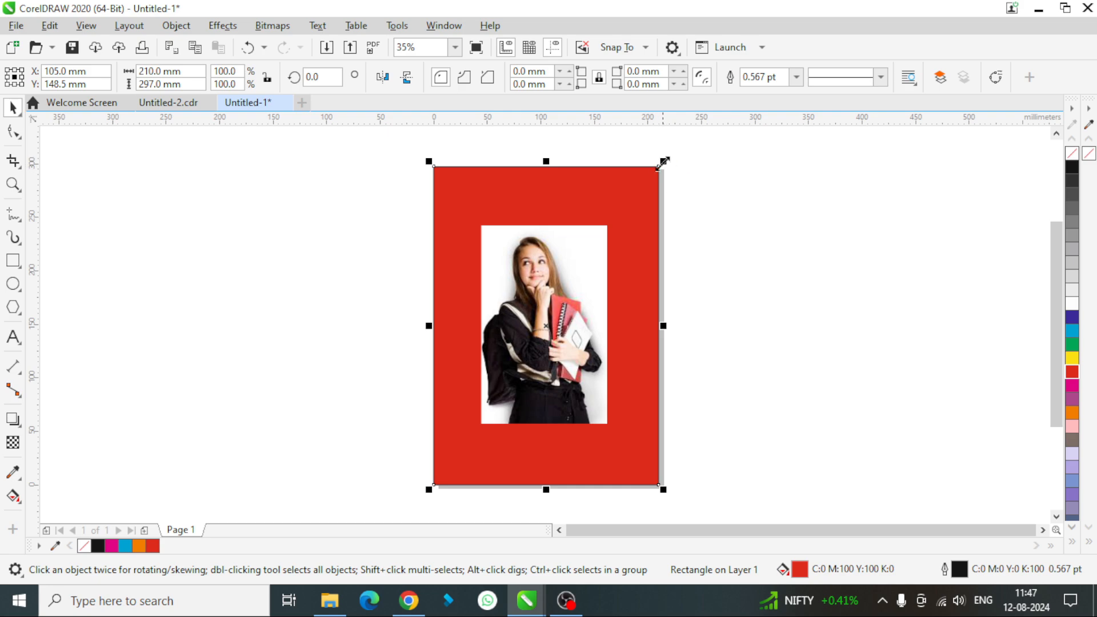
Make a centred copy of the red rectangle at about 168 × 238 mm, fill it magenta and move it behind the photo
left_click_drag(663, 163, 657, 202)
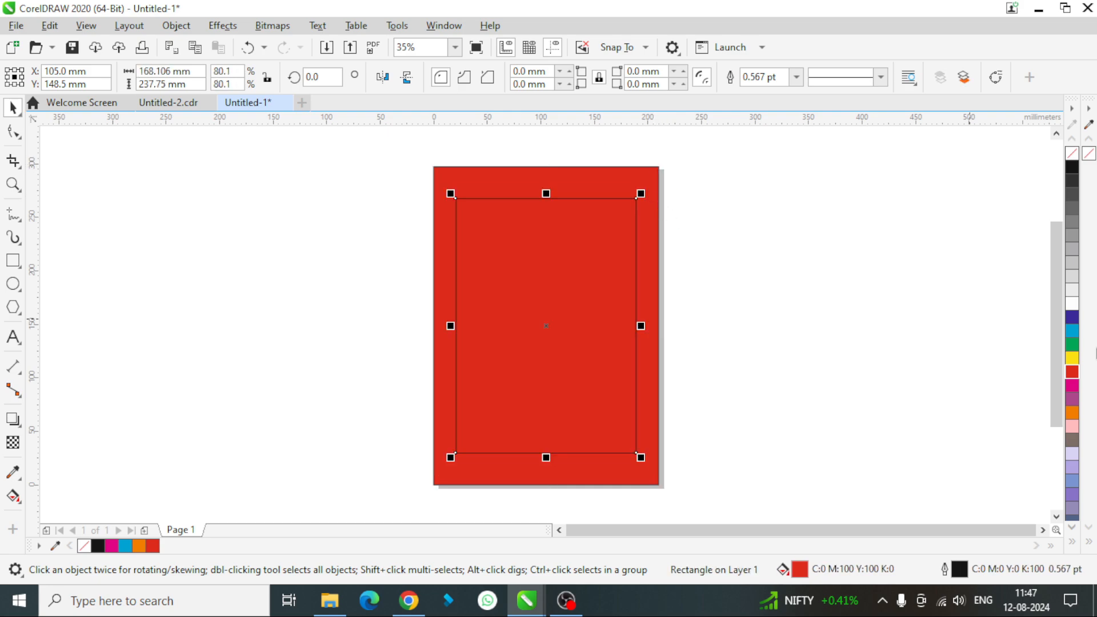
left_click(1072, 386)
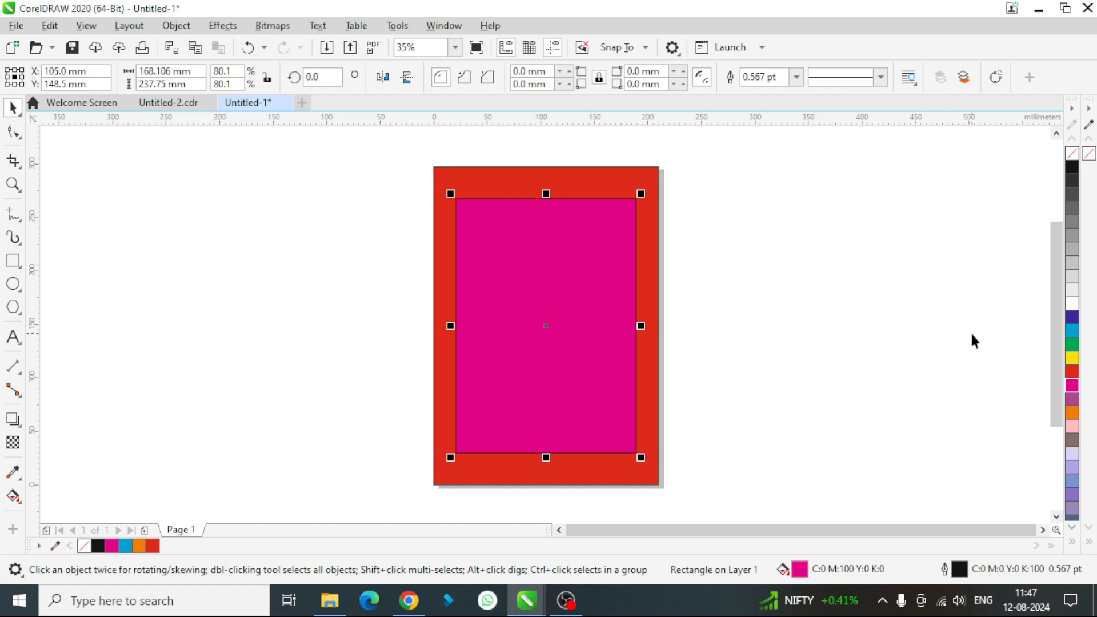
key("ctrl+Page_Down")
left_click(829, 303)
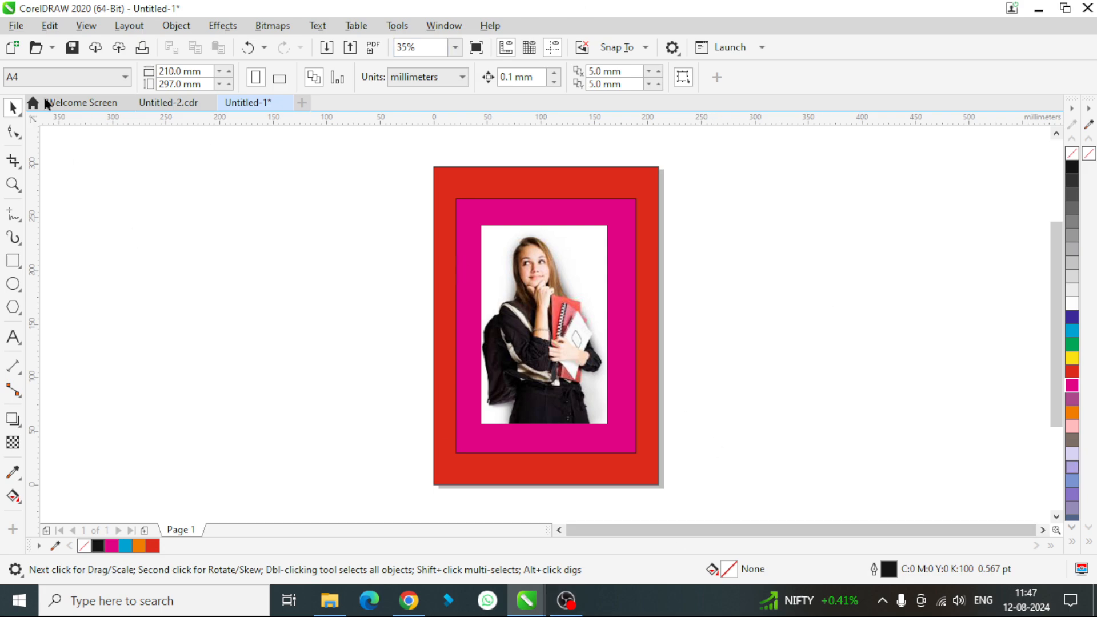
Export the design to the Pictures library as a PNG - Portable Network Graphics file named 123
left_click(20, 28)
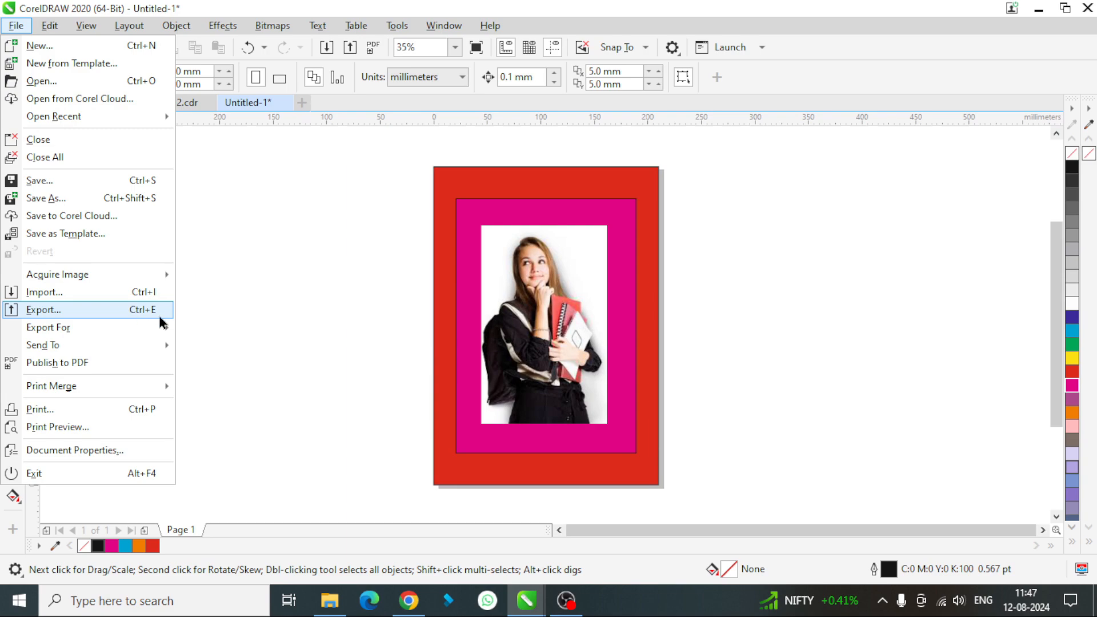
left_click(53, 309)
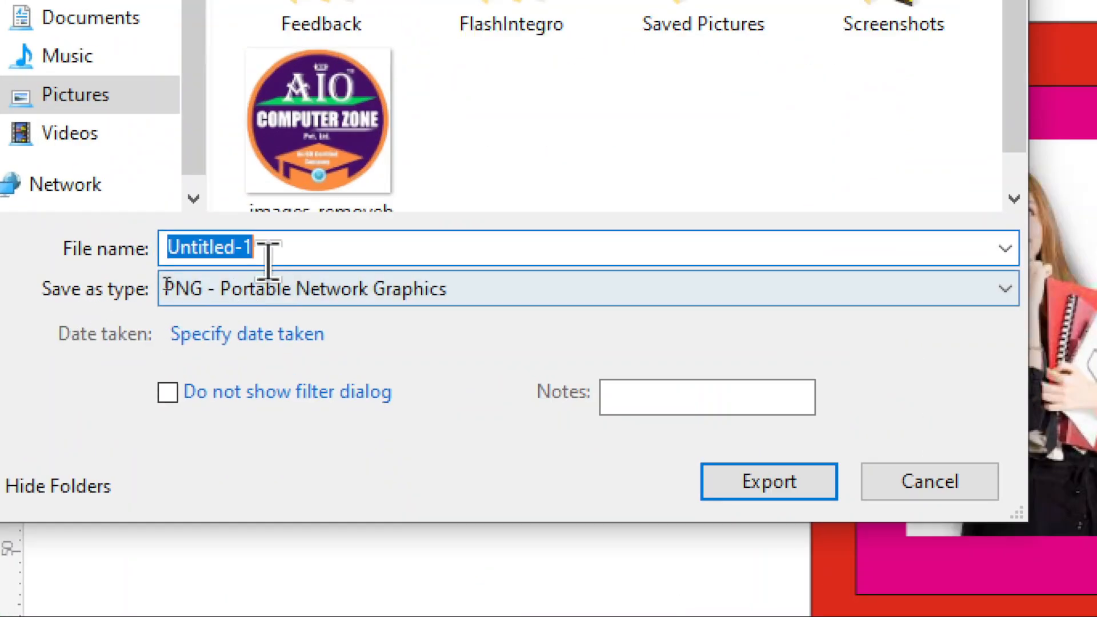
type("123")
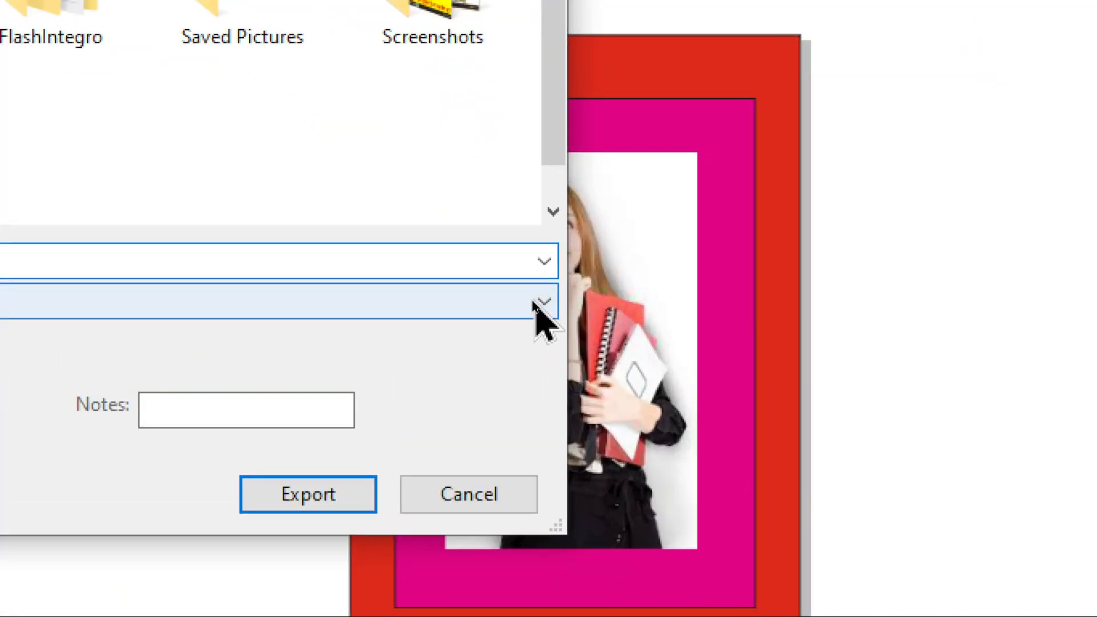
left_click(543, 303)
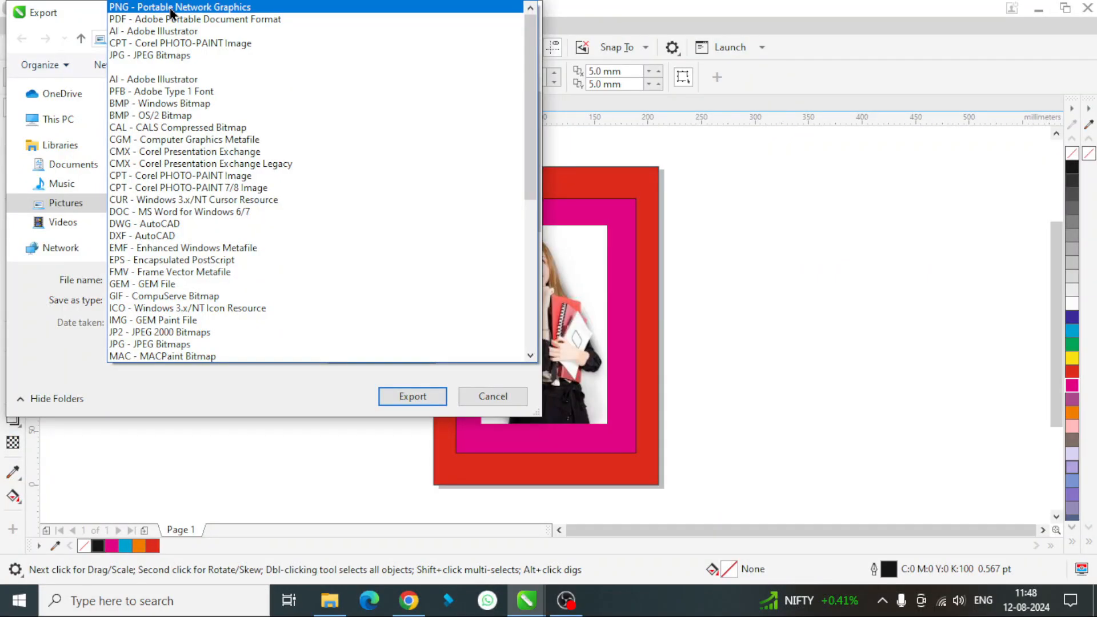
left_click(171, 8)
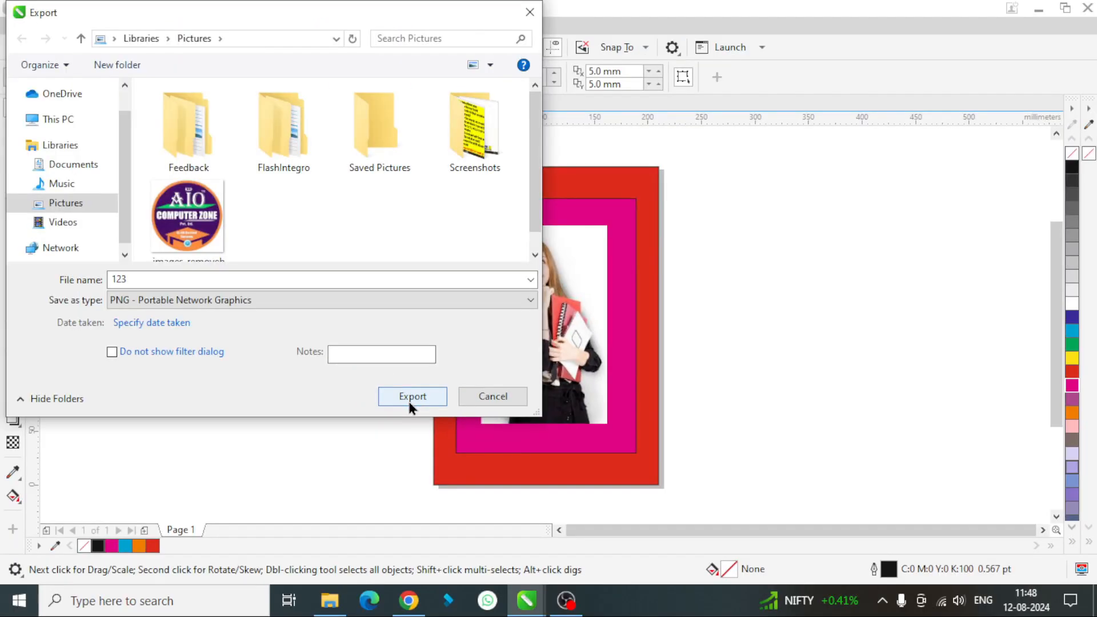
left_click(411, 400)
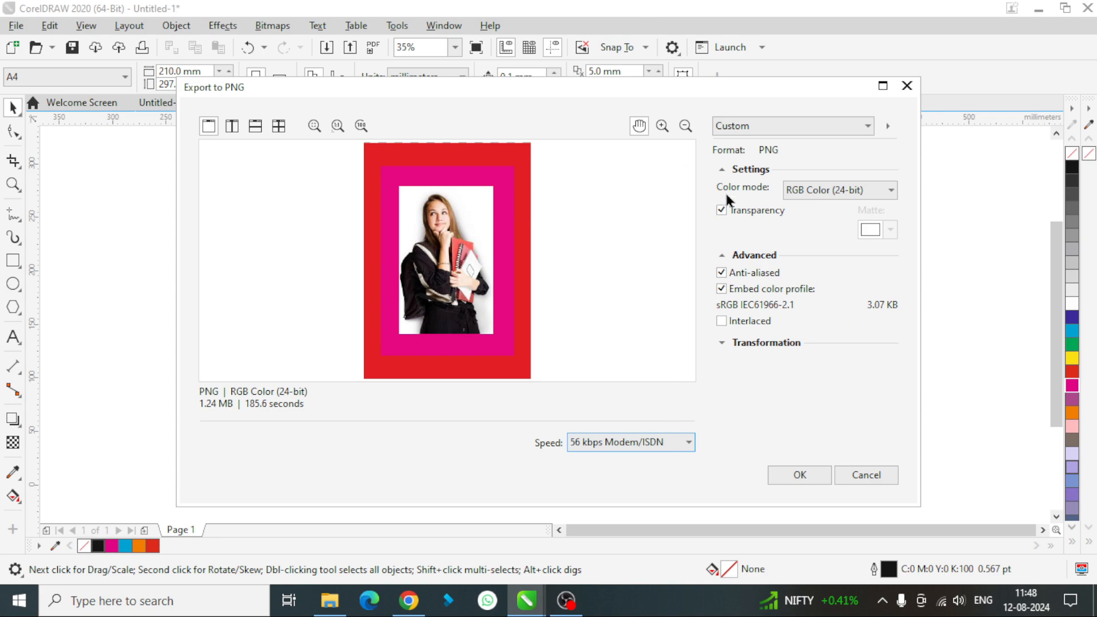
Set the PNG color mode to RGB Color (24-bit) and complete the export
left_click(892, 190)
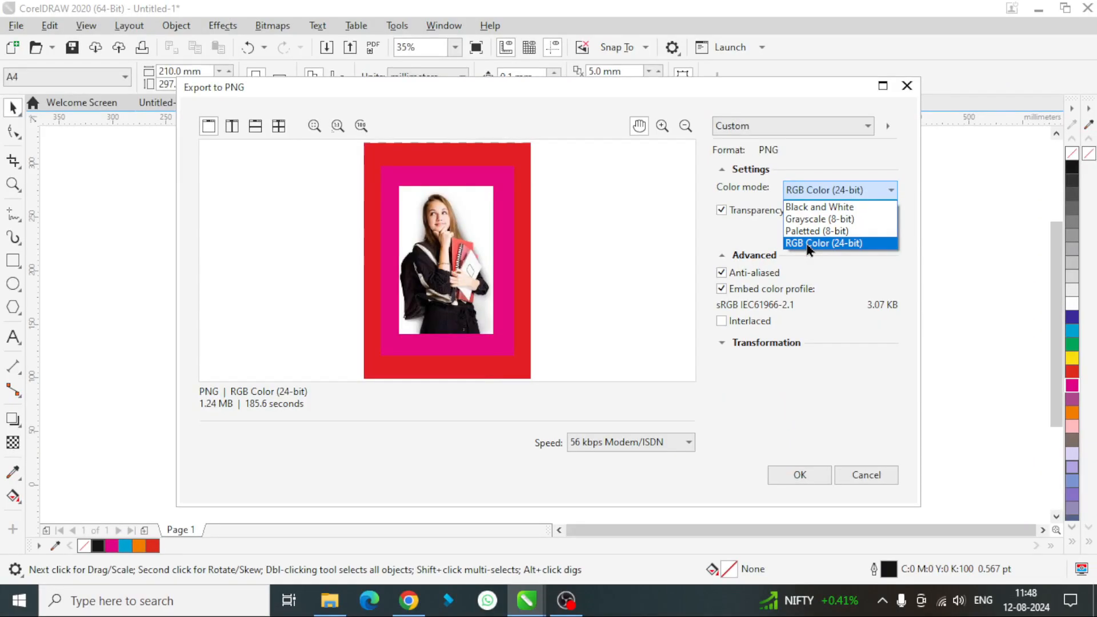
left_click(807, 244)
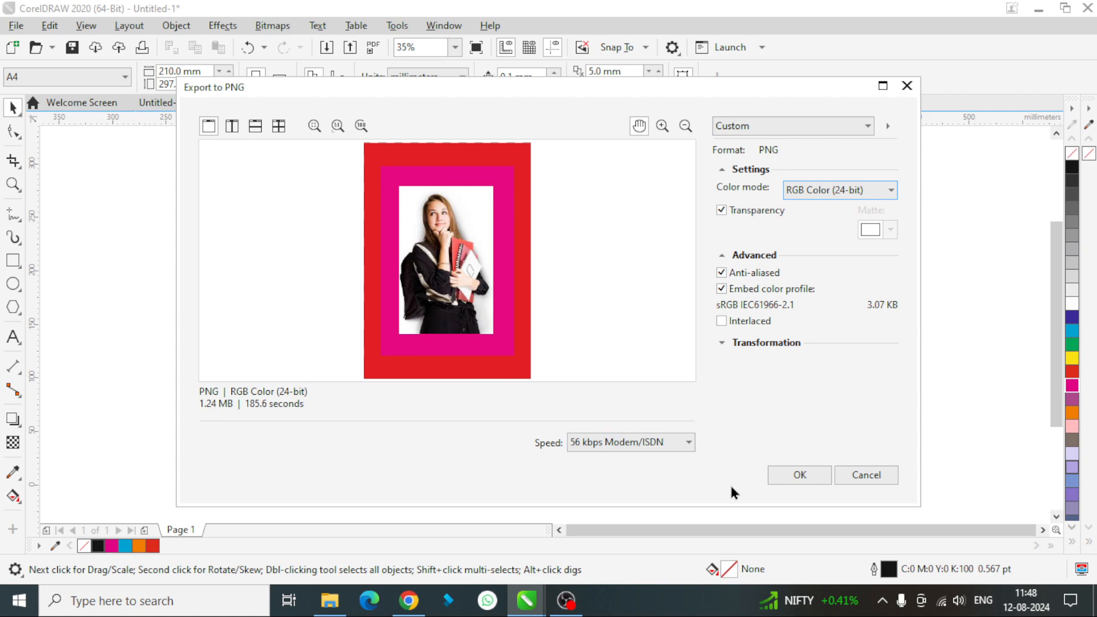
left_click(800, 476)
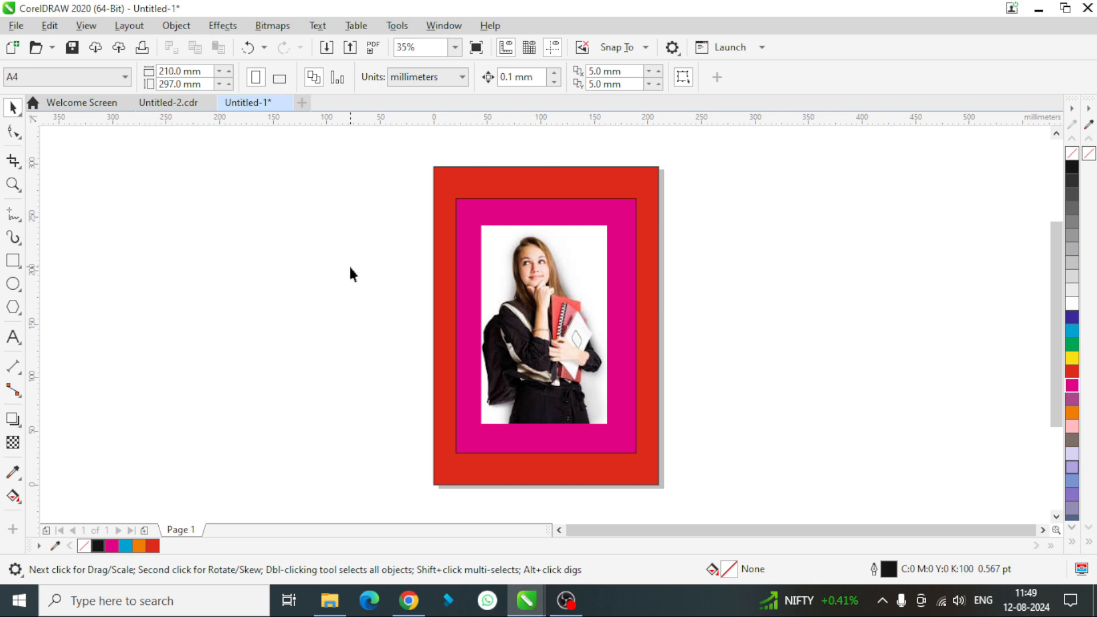
left_click(16, 26)
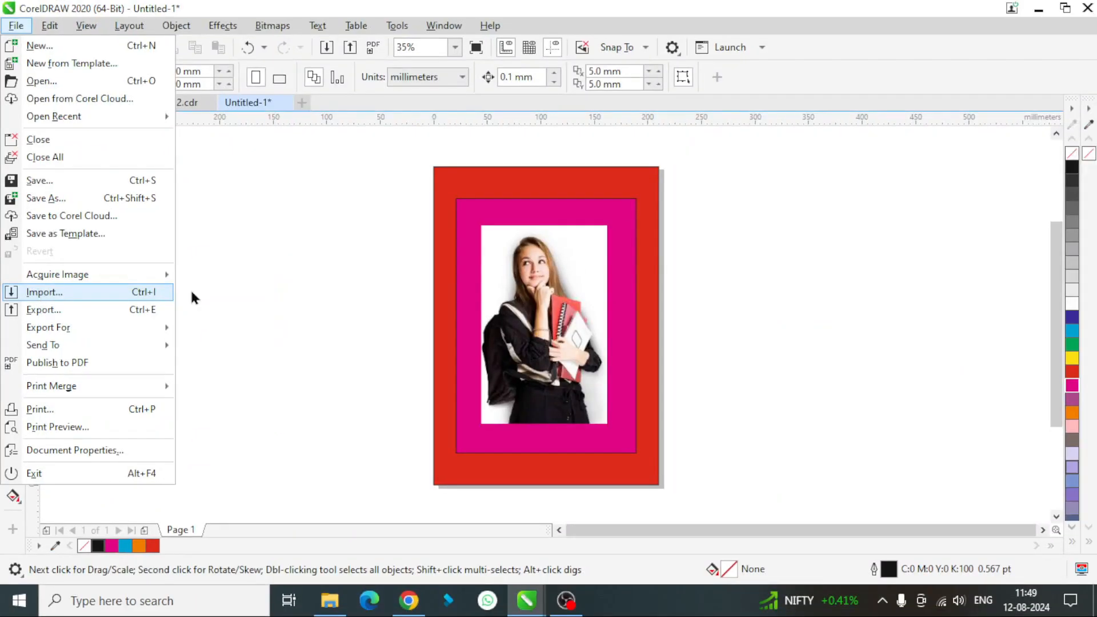
Import the 123 PNG from the Pictures library and place it left of the page at about 175 × 248 mm
left_click(254, 277)
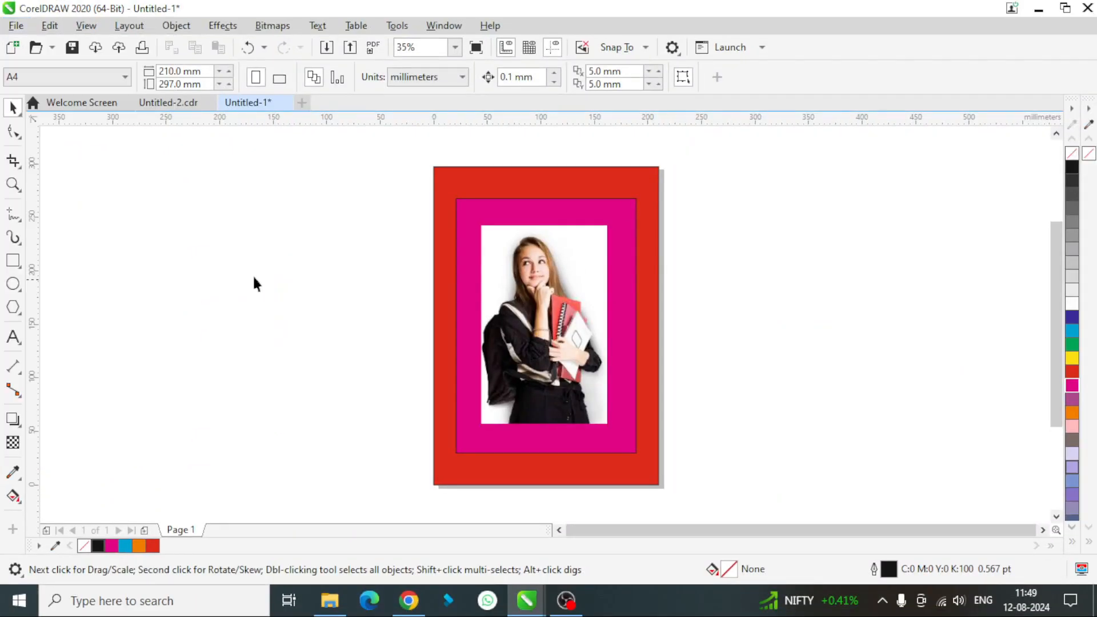
right_click(268, 221)
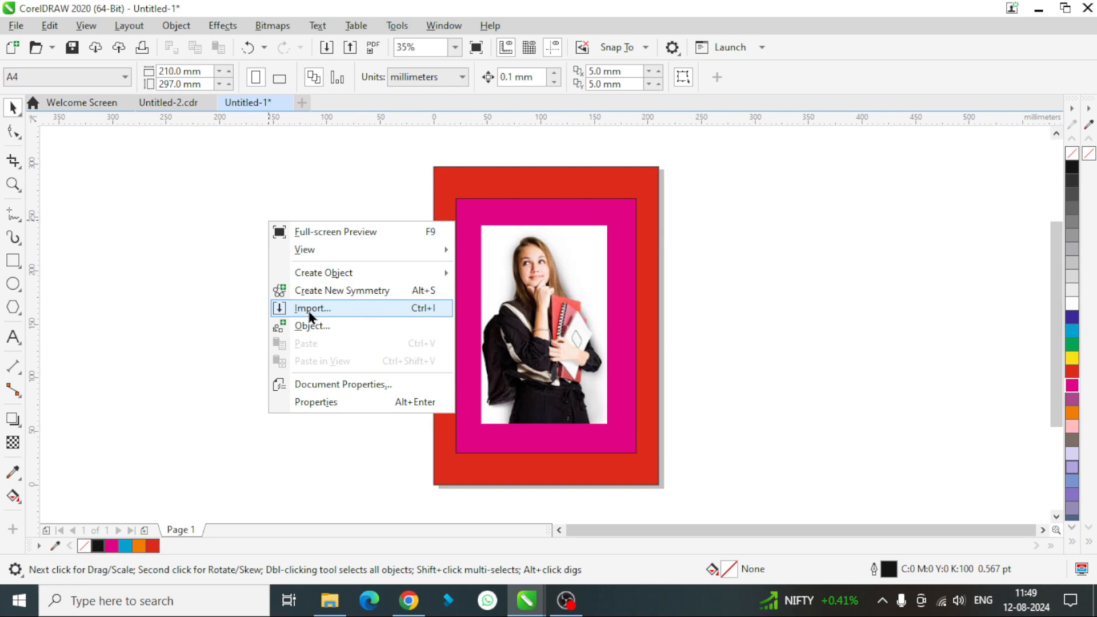
left_click(309, 313)
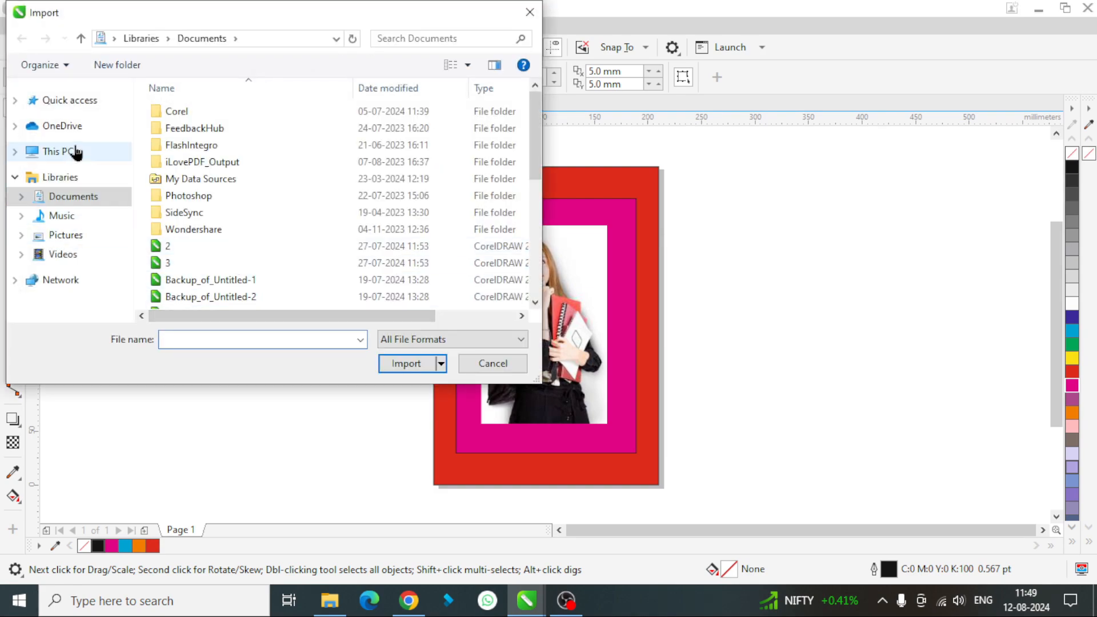
left_click(63, 242)
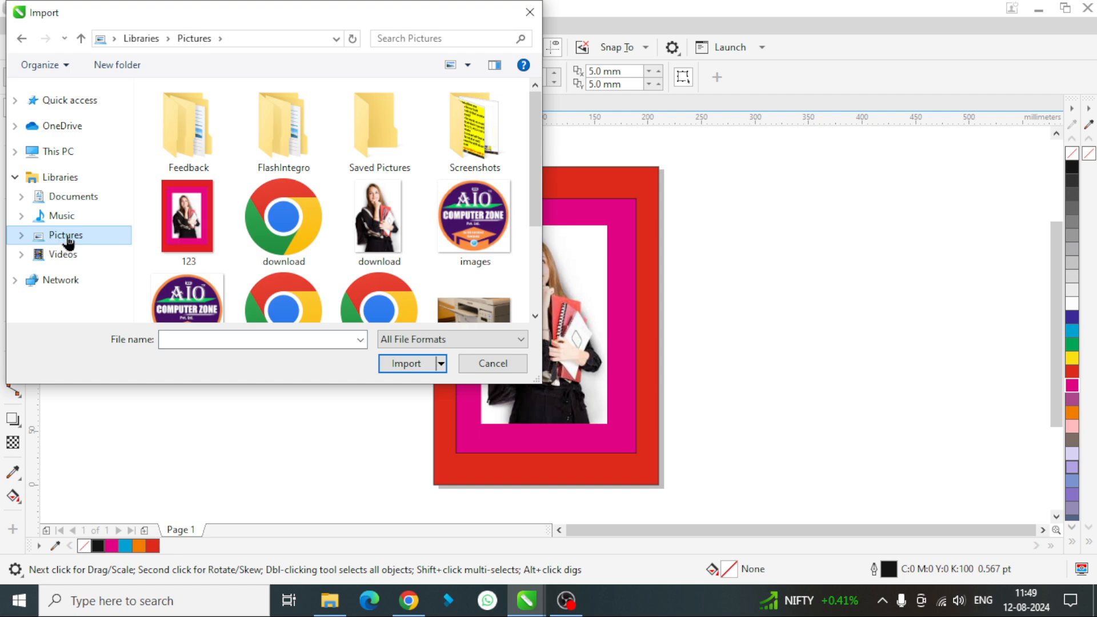
left_click(185, 213)
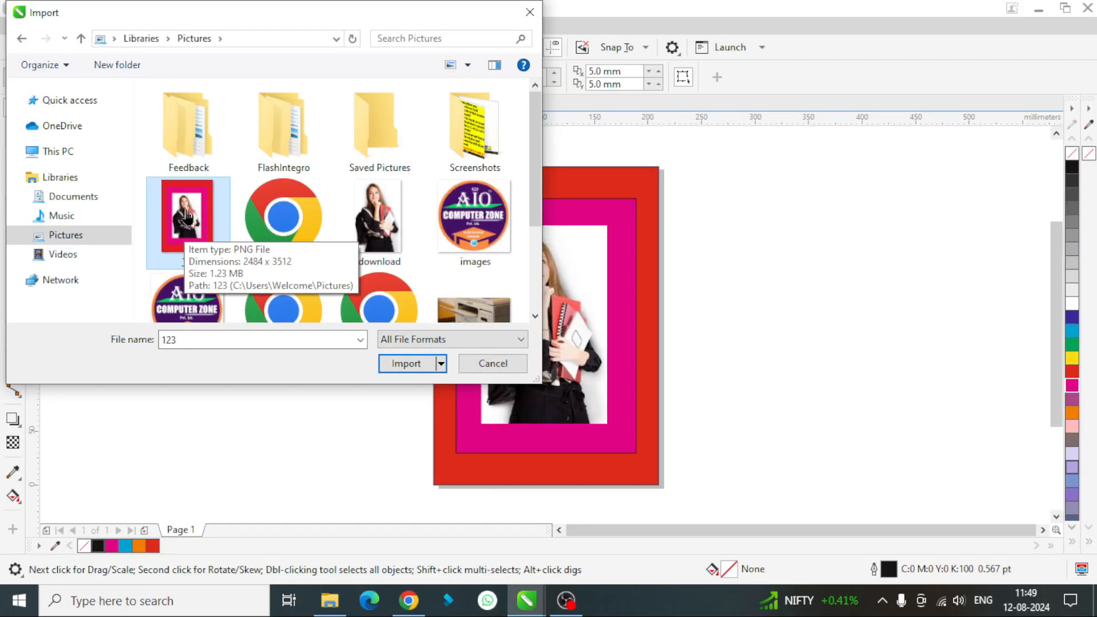
double_click(185, 213)
left_click_drag(121, 171, 593, 444)
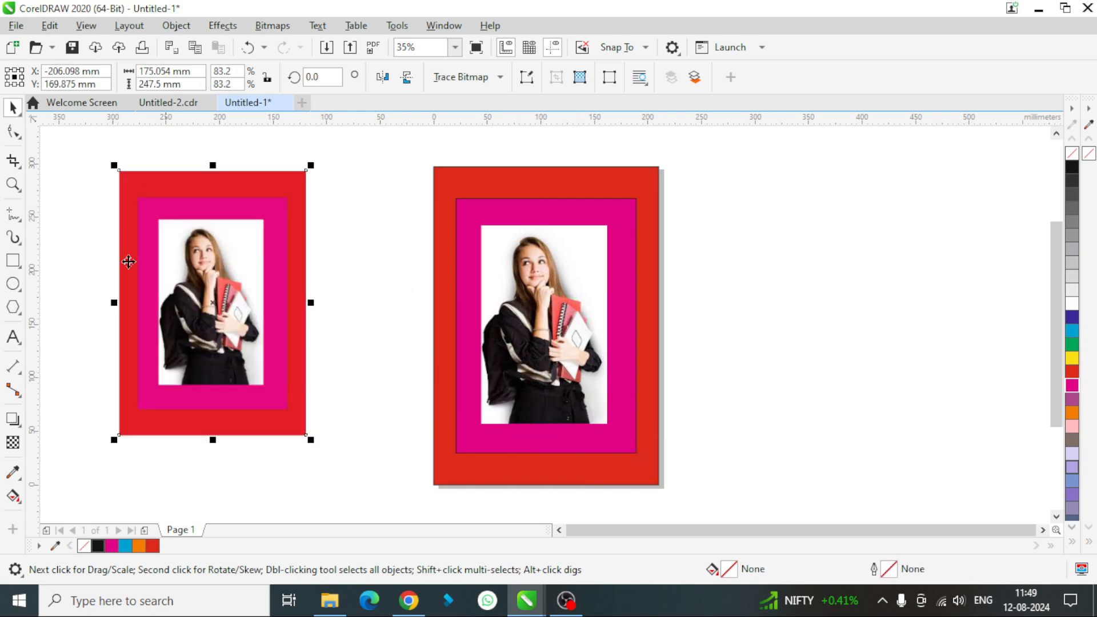
Move the imported image to the right of the page, enlarge it proportionally to nearly the page's height and deselect it
left_click_drag(193, 264, 784, 279)
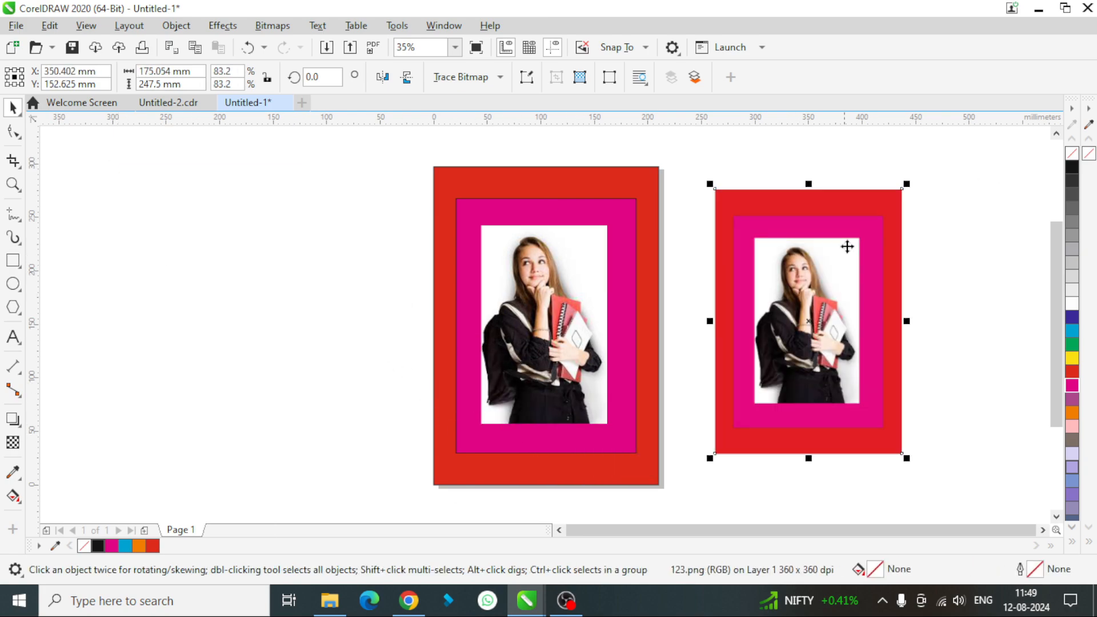
left_click_drag(909, 181, 932, 148)
left_click_drag(857, 247, 836, 262)
left_click(977, 254)
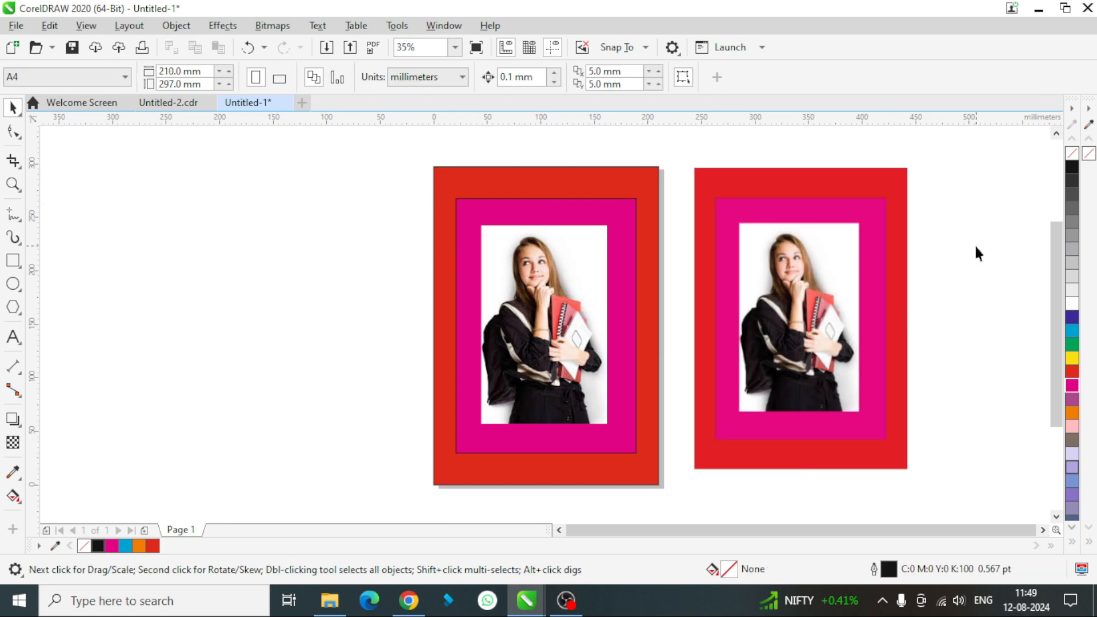